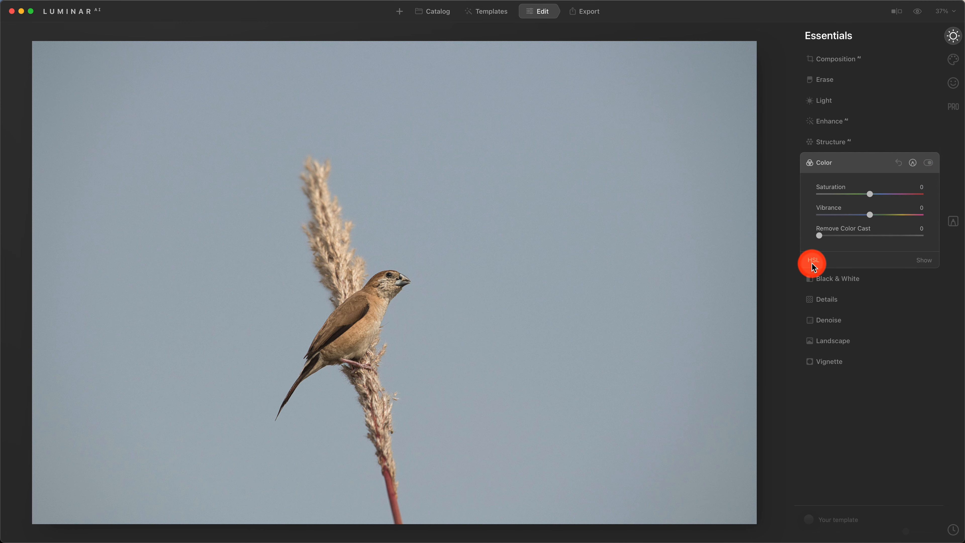
Examine the Color tool's HSL controls, the Black & White and Details tools, and Denoise with its advanced settings.
{"action": "left_click", "coordinate": [812, 261]}
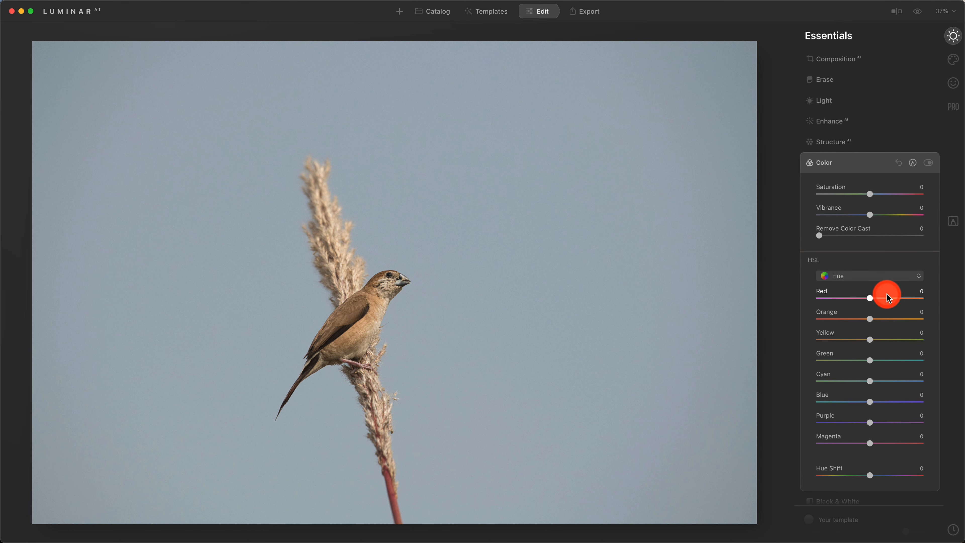
{"action": "scroll", "coordinate": [887, 294], "scroll_direction": "down", "scroll_amount": 2}
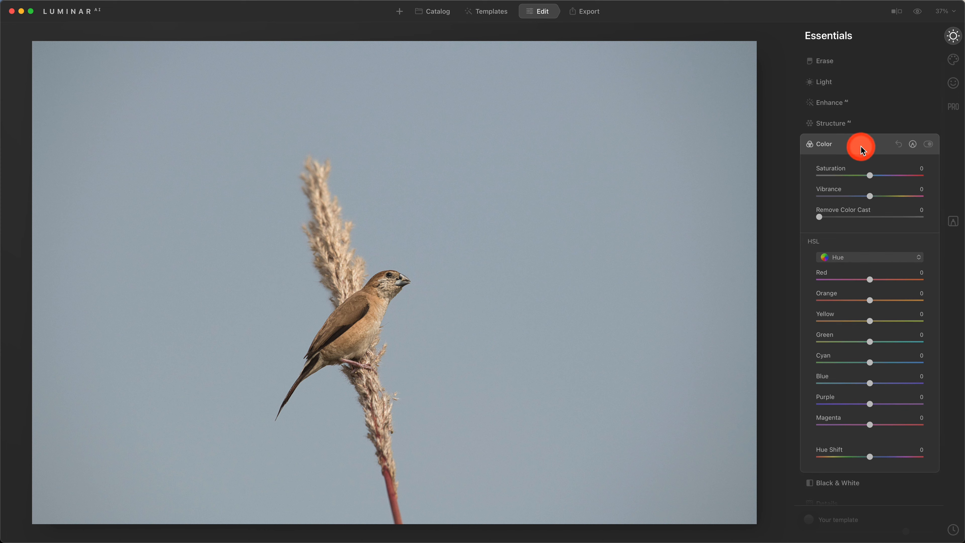
{"action": "left_click", "coordinate": [846, 482]}
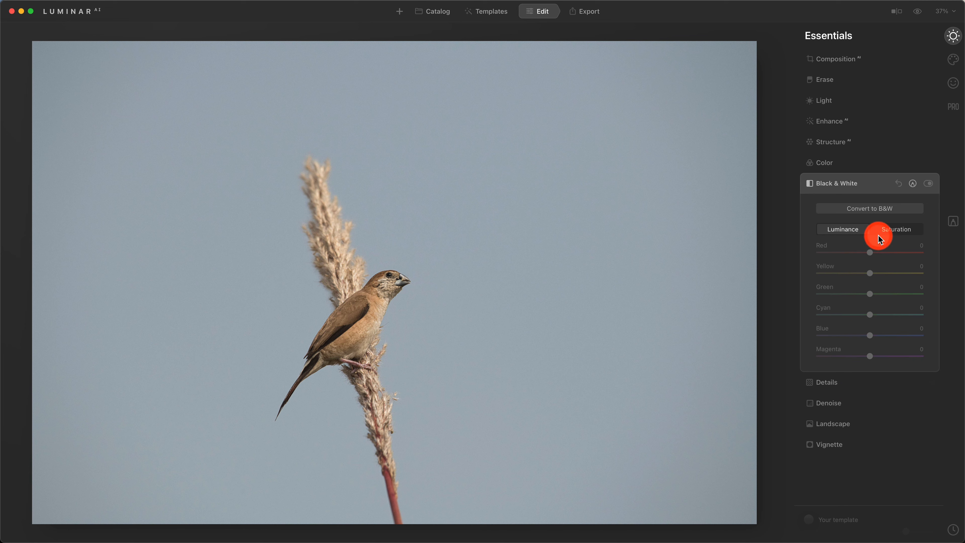
{"action": "left_click", "coordinate": [832, 383]}
{"action": "left_click", "coordinate": [851, 330]}
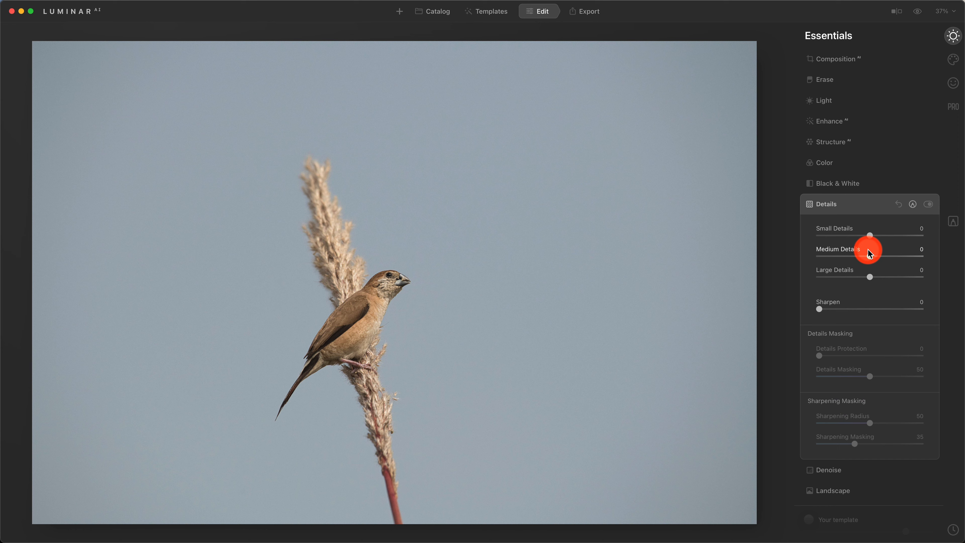
{"action": "left_click", "coordinate": [859, 203]}
{"action": "left_click", "coordinate": [838, 225]}
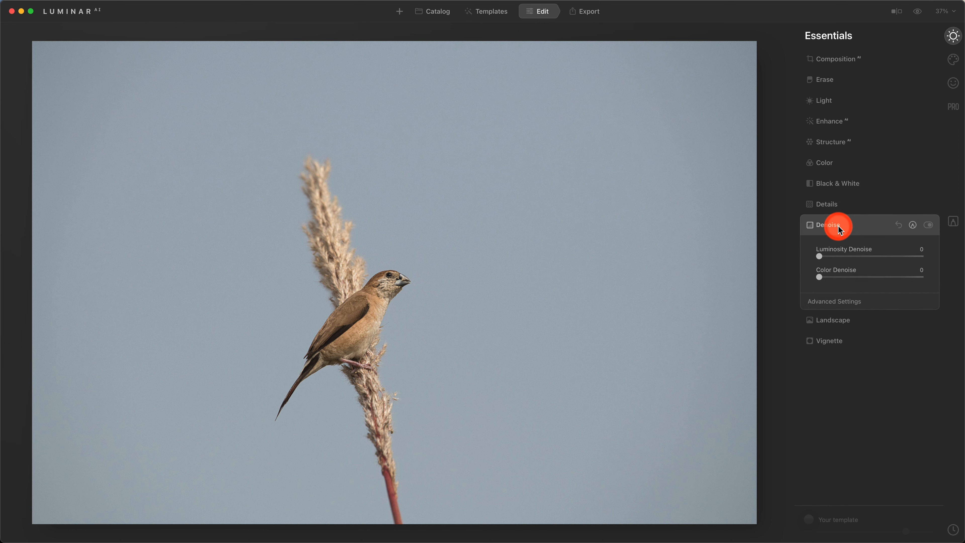
{"action": "left_click", "coordinate": [842, 303]}
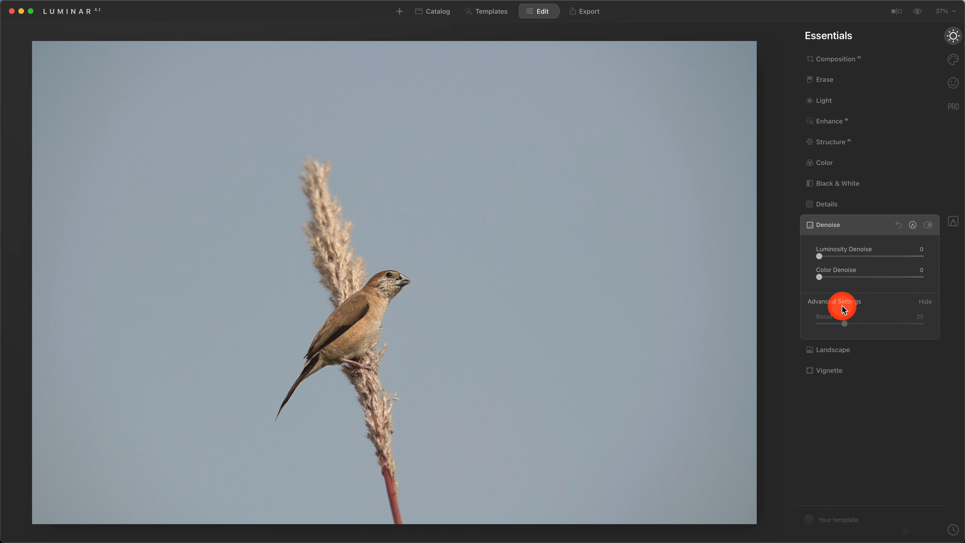
Try a Golden Hour value of 36 in the Landscape tool, and reset the tool.
{"action": "left_click", "coordinate": [834, 350]}
{"action": "left_click_drag", "start_coordinate": [820, 298], "coordinate": [856, 301]}
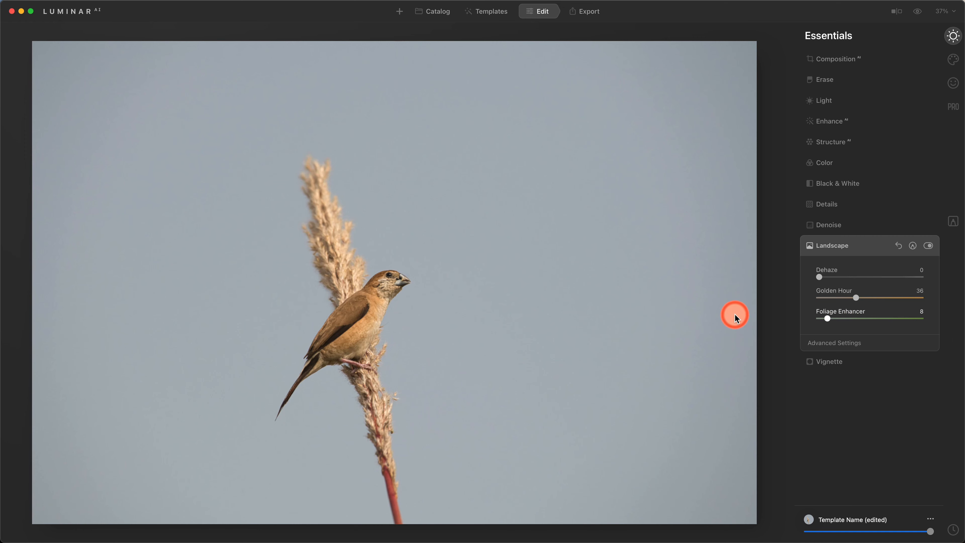
{"action": "left_click_drag", "start_coordinate": [763, 318], "coordinate": [787, 309]}
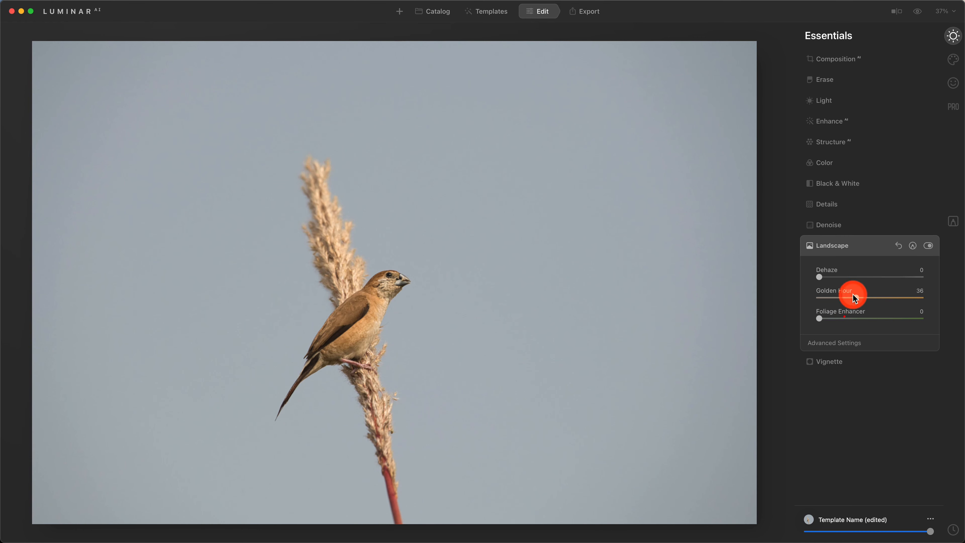
{"action": "left_click", "coordinate": [898, 245]}
Examine the advanced settings of the Vignette tool and of the Sky AI tool among the Creative tools.
{"action": "left_click", "coordinate": [837, 361]}
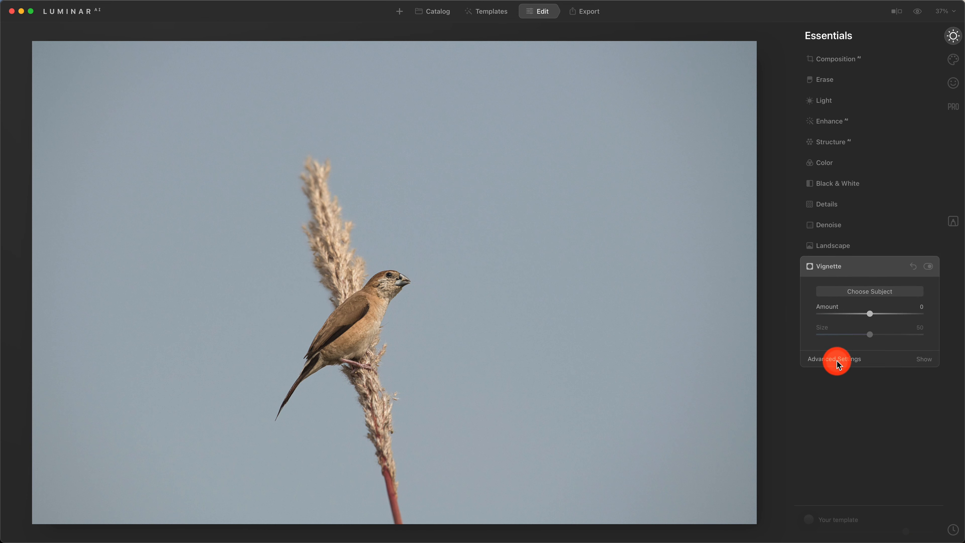
{"action": "left_click", "coordinate": [837, 360]}
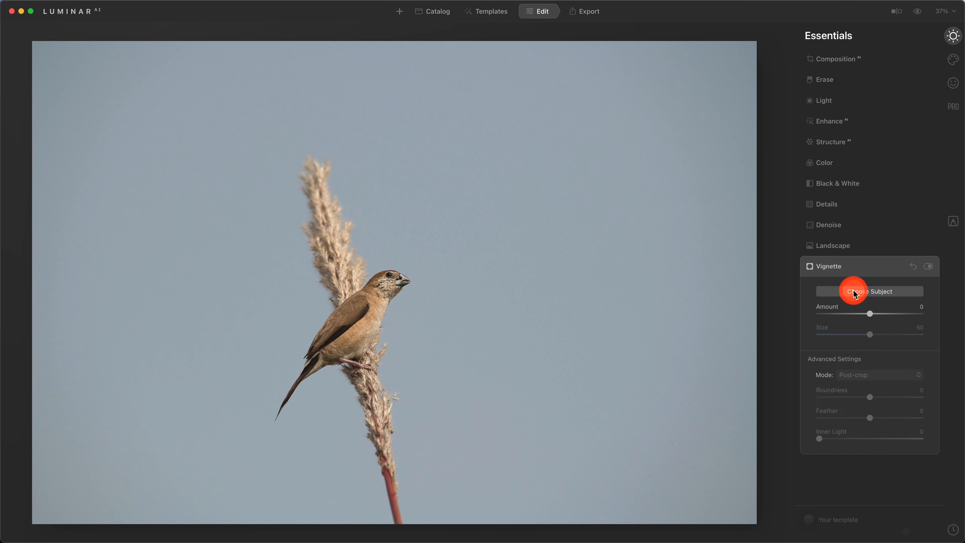
{"action": "left_click", "coordinate": [953, 58]}
{"action": "left_click", "coordinate": [841, 61]}
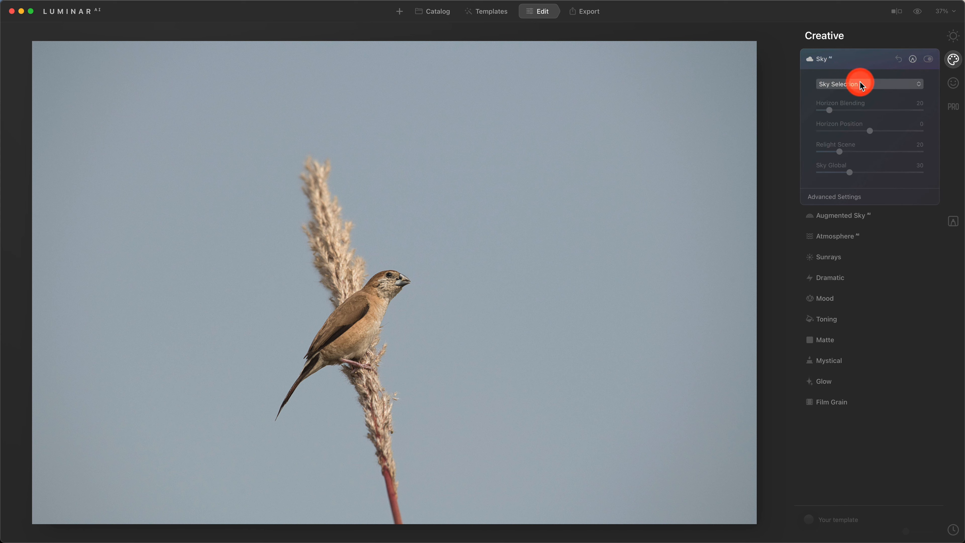
{"action": "left_click", "coordinate": [850, 194]}
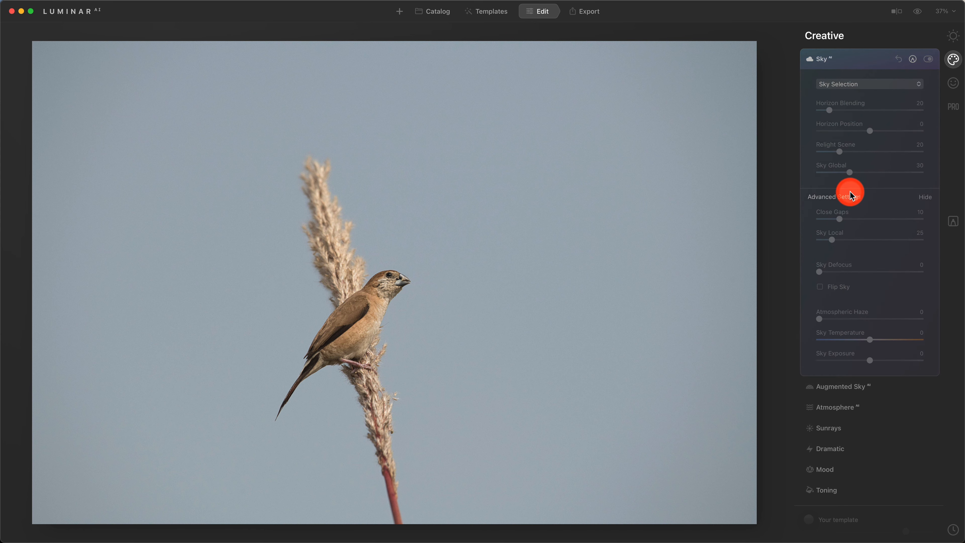
Try the Eagle 1 object in Augmented Sky AI with Defocus at 82, and reset the tool.
{"action": "left_click", "coordinate": [846, 388]}
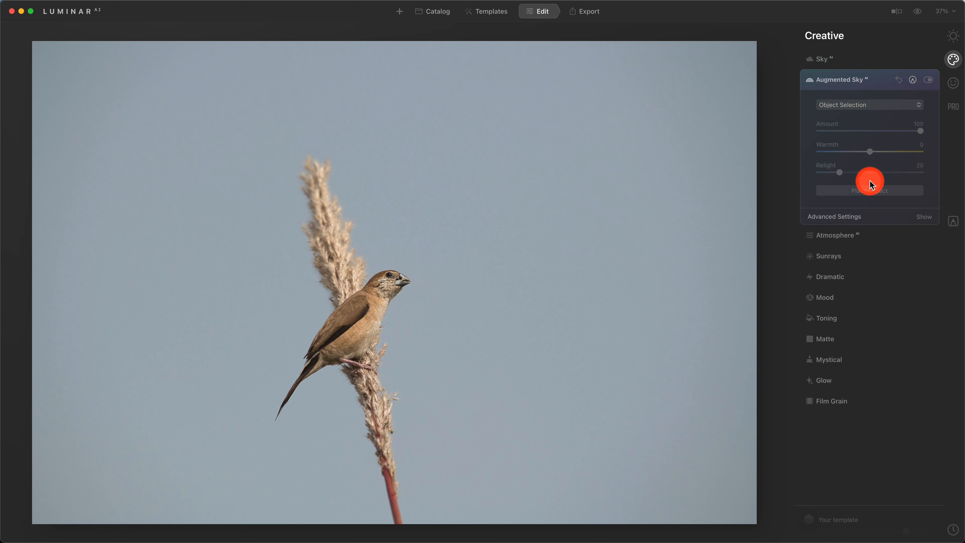
{"action": "left_click", "coordinate": [877, 102]}
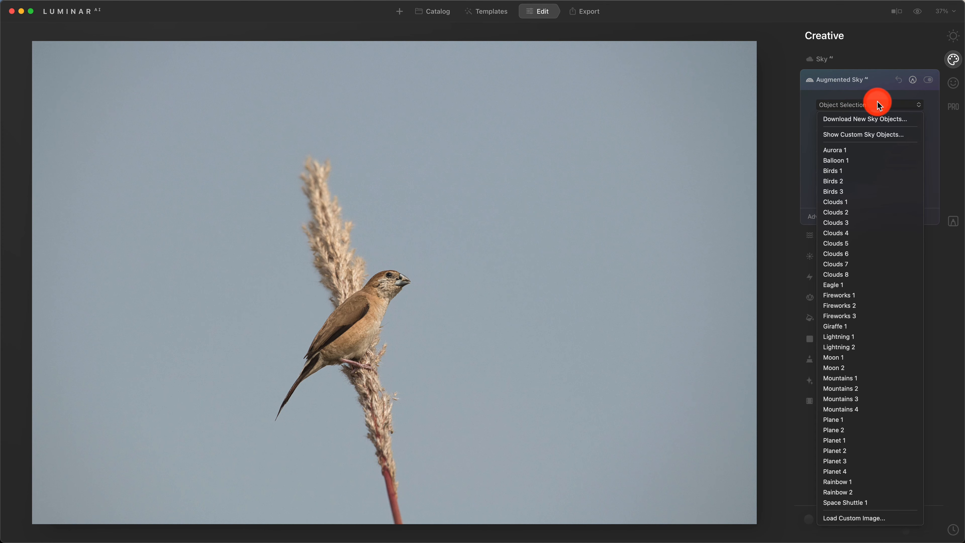
{"action": "left_click", "coordinate": [857, 283]}
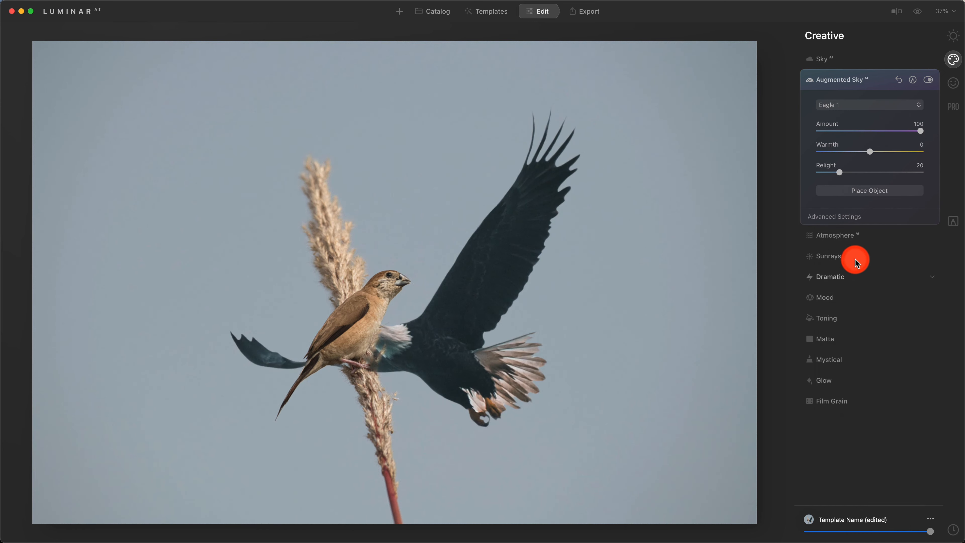
{"action": "left_click", "coordinate": [851, 219]}
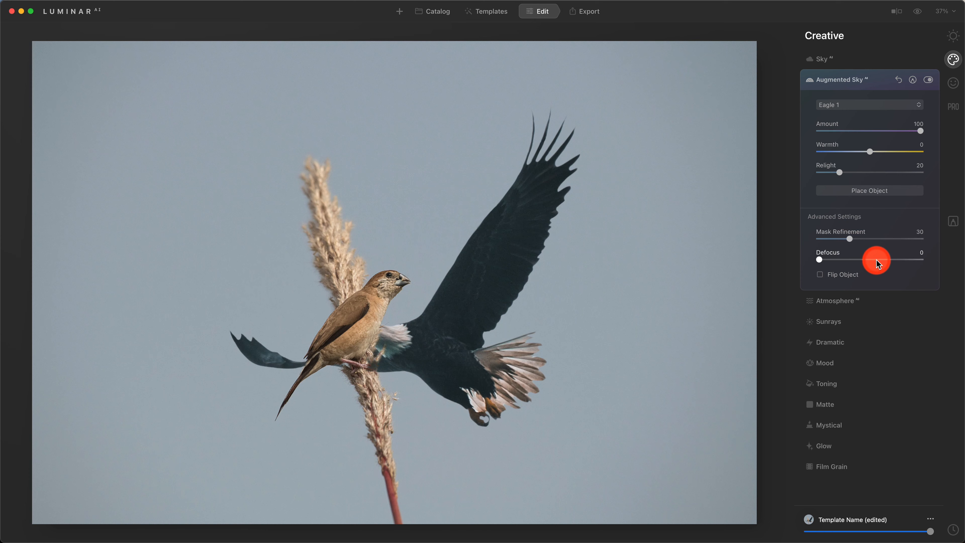
{"action": "left_click_drag", "start_coordinate": [819, 259], "coordinate": [905, 261]}
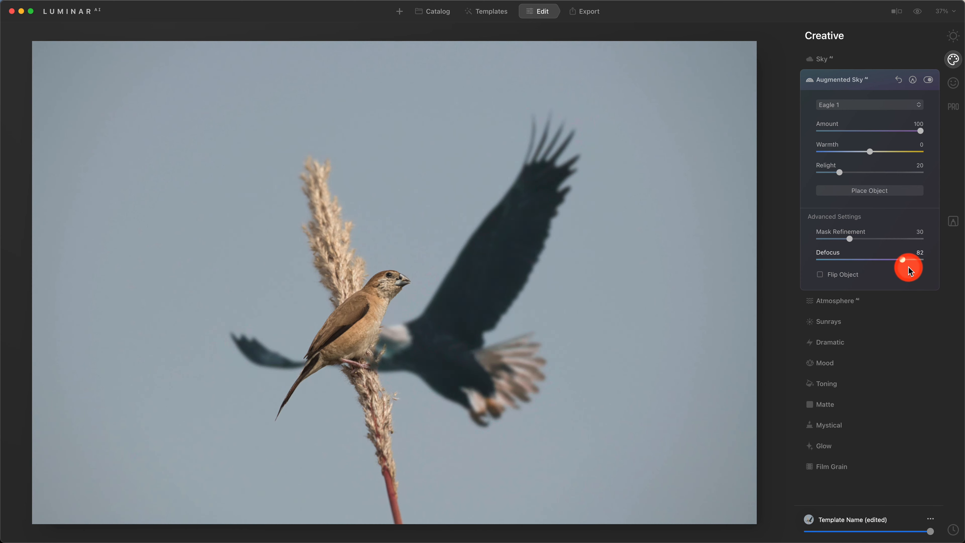
{"action": "left_click", "coordinate": [898, 80]}
Try Sunrays with the sun center in the sky above and to the right of the bird and Amount at 26.
{"action": "left_click", "coordinate": [828, 322]}
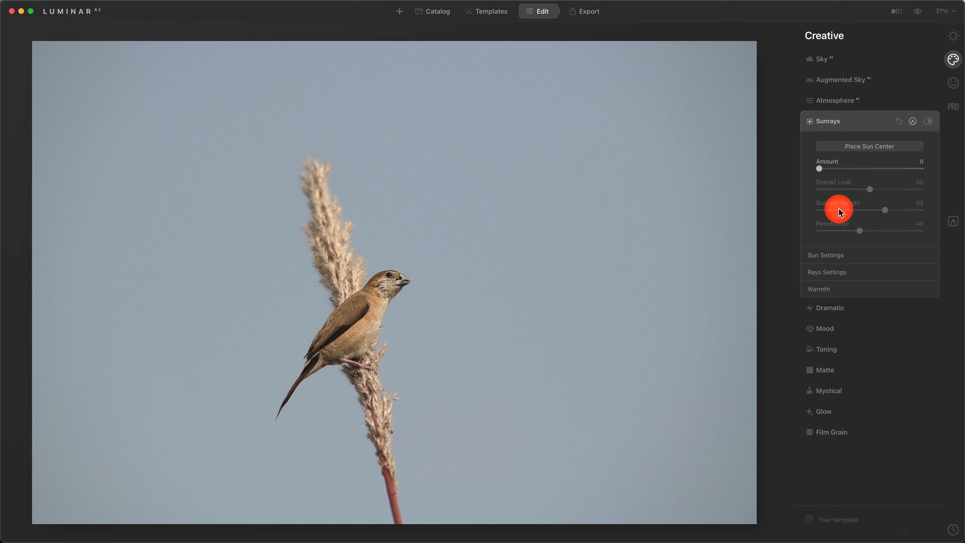
{"action": "left_click", "coordinate": [868, 145]}
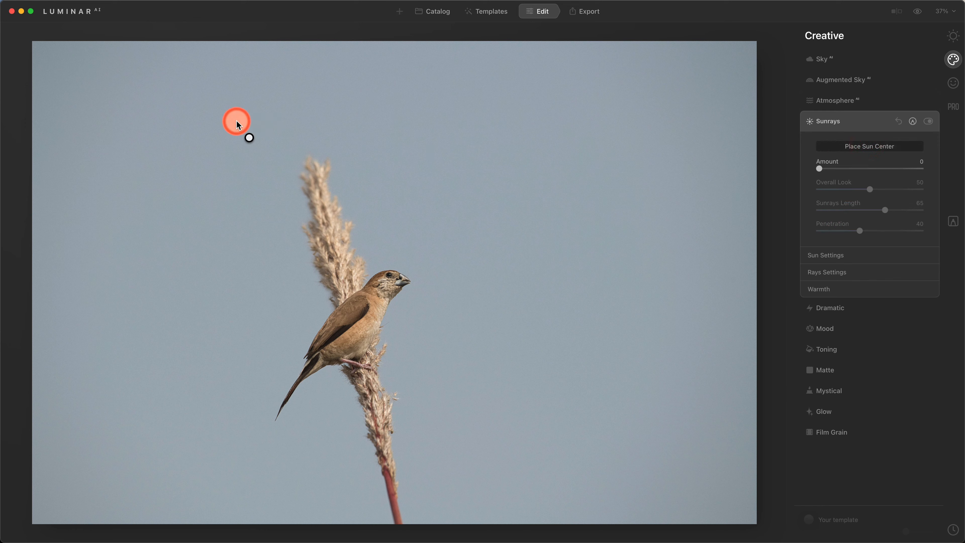
{"action": "left_click_drag", "start_coordinate": [253, 138], "coordinate": [622, 140]}
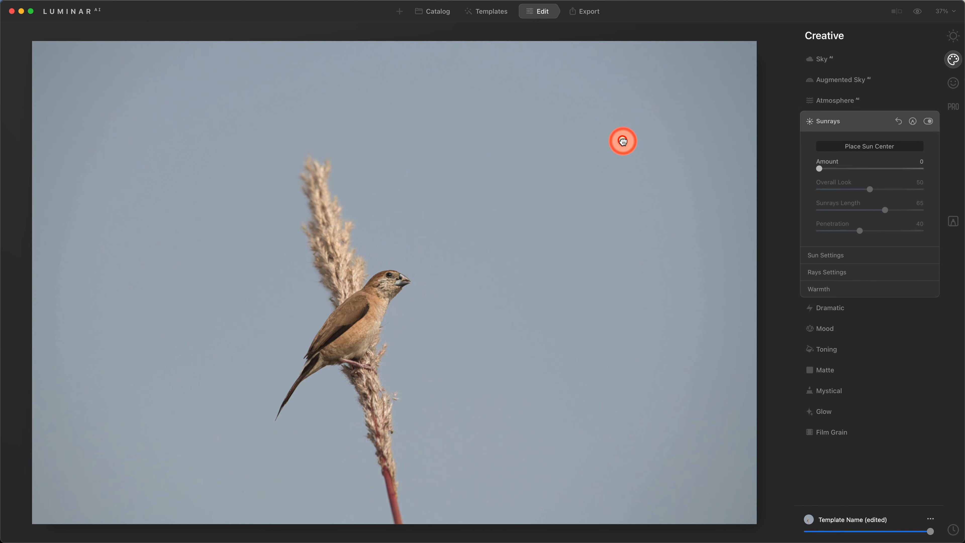
{"action": "left_click", "coordinate": [819, 168]}
{"action": "left_click_drag", "start_coordinate": [822, 170], "coordinate": [849, 168]}
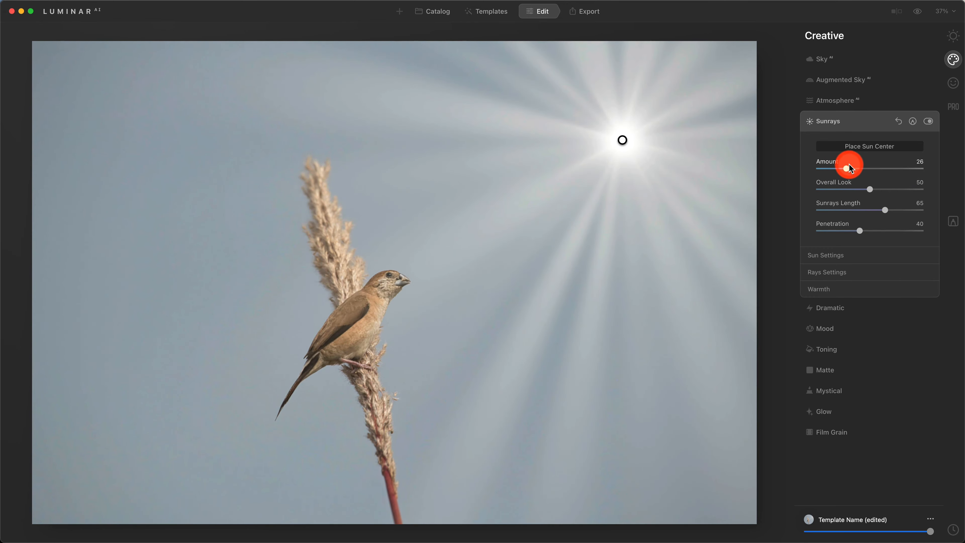
Expand the Sun, Rays and Warmth settings of Sunrays, try a higher Sun Warmth, and reset the tool.
{"action": "left_click", "coordinate": [843, 253]}
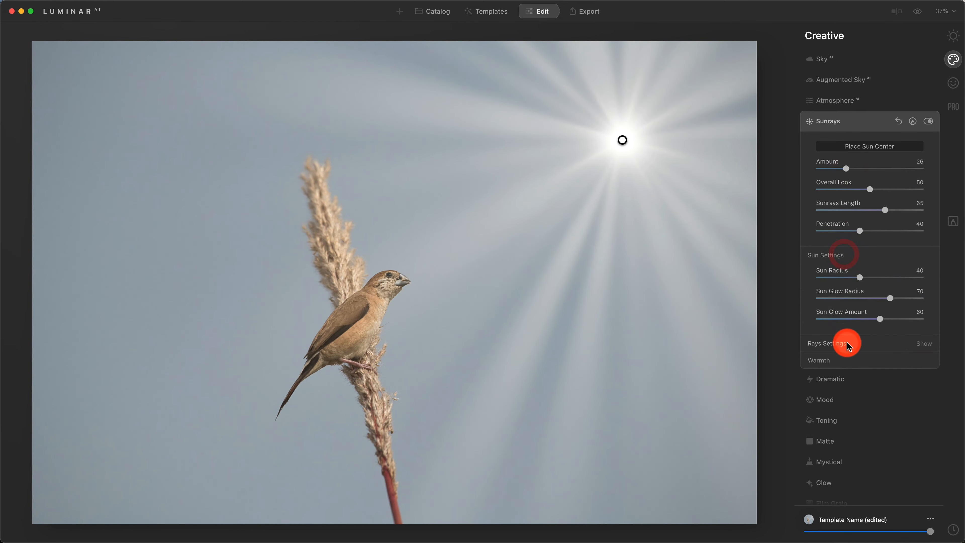
{"action": "left_click", "coordinate": [848, 344]}
{"action": "scroll", "coordinate": [848, 357], "scroll_direction": "down", "scroll_amount": 1}
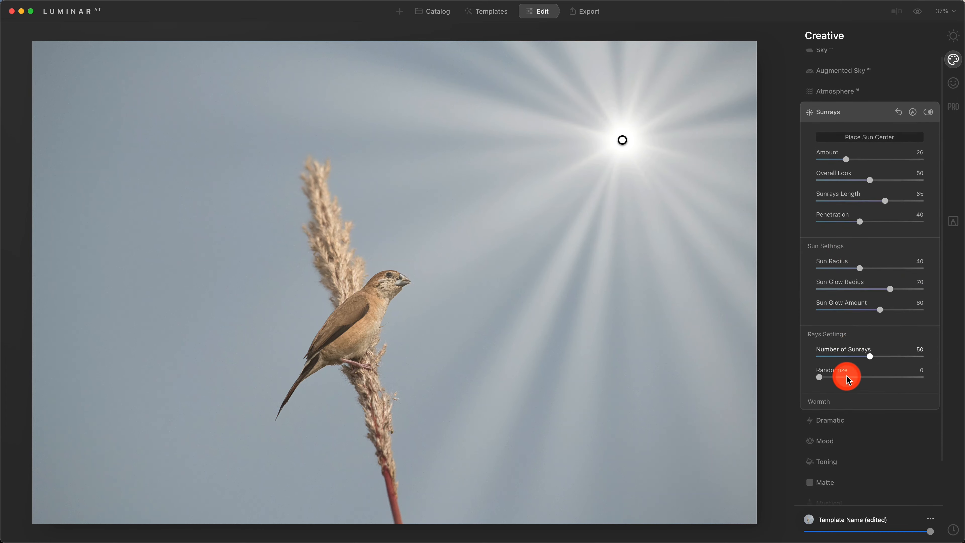
{"action": "left_click", "coordinate": [836, 409]}
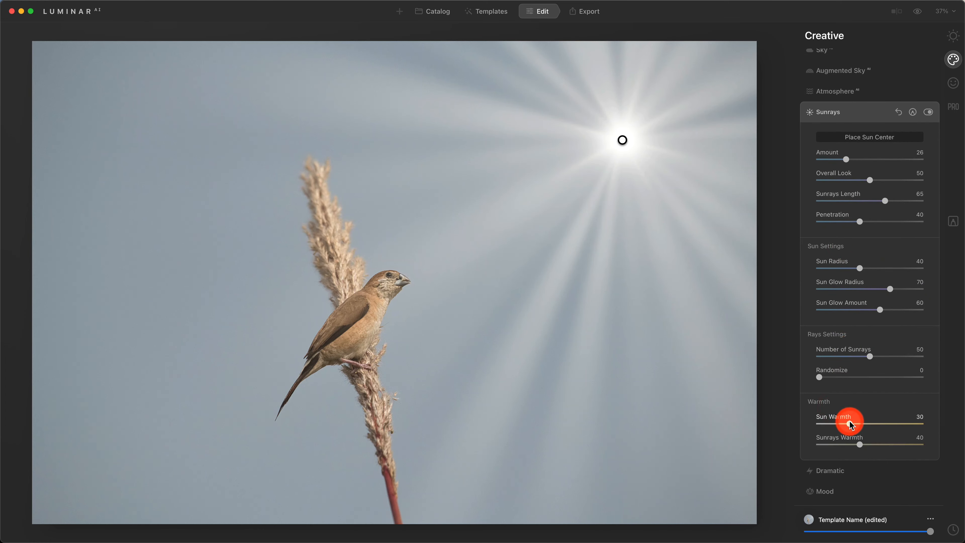
{"action": "left_click_drag", "start_coordinate": [851, 425], "coordinate": [904, 423]}
{"action": "left_click", "coordinate": [898, 112]}
Try the Dramatic effect with Amount at 20, reset it, and show its Brightness & Saturation settings.
{"action": "left_click", "coordinate": [830, 471]}
{"action": "left_click_drag", "start_coordinate": [821, 172], "coordinate": [852, 172]}
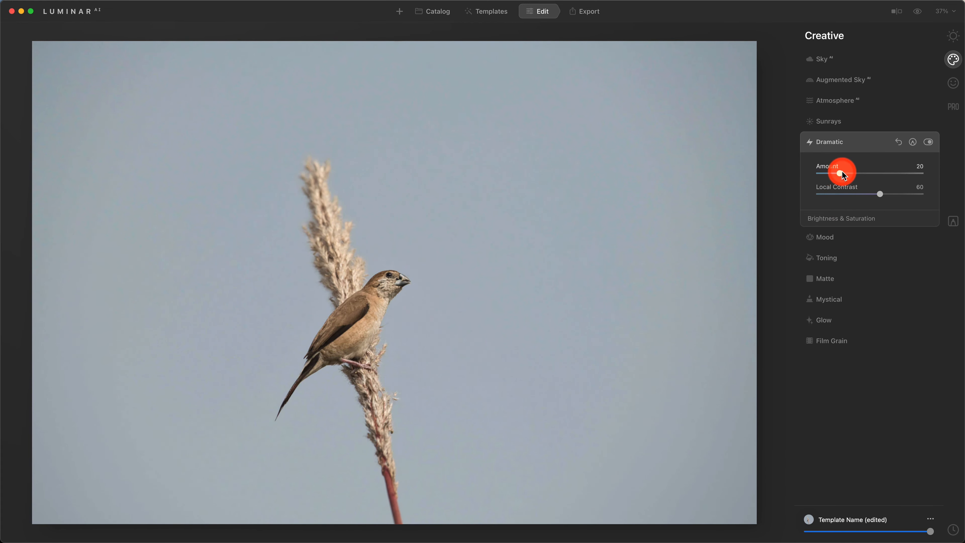
{"action": "left_click", "coordinate": [898, 142]}
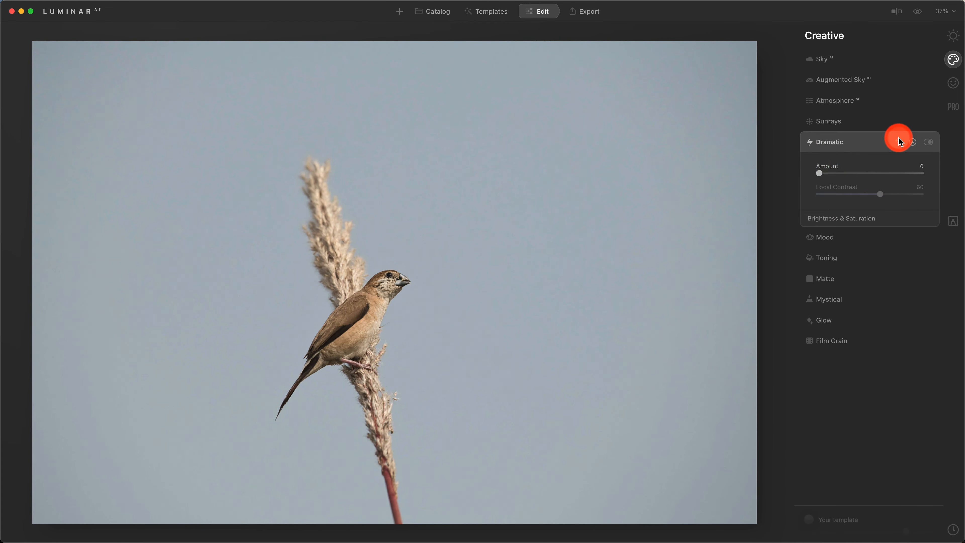
{"action": "left_click", "coordinate": [874, 209]}
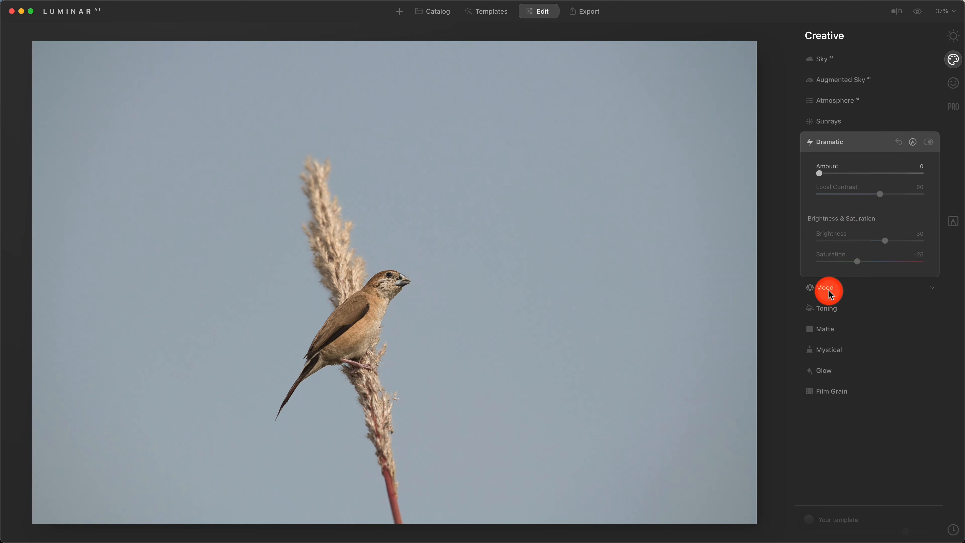
Try the Long Beach and Beijing LUTs on the photo with the Mood tool.
{"action": "left_click", "coordinate": [829, 291]}
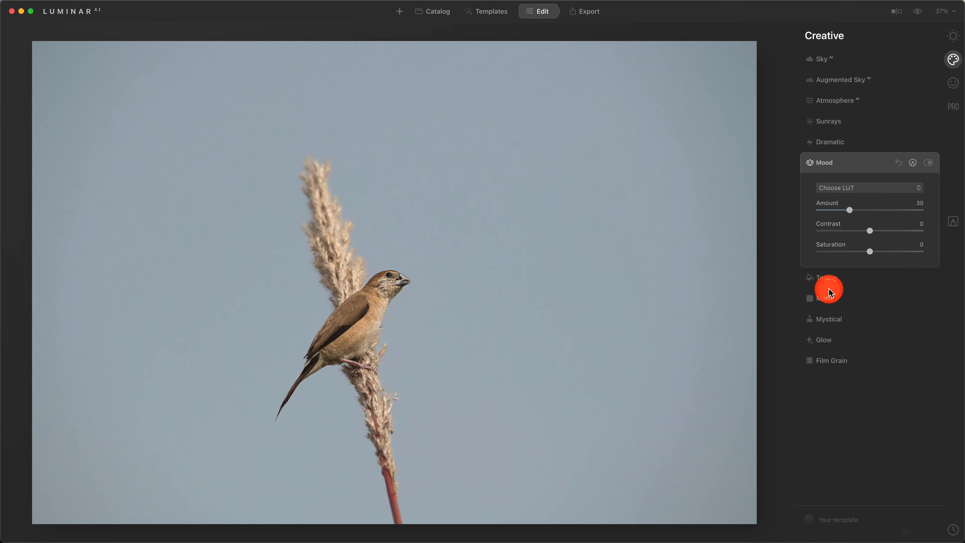
{"action": "left_click", "coordinate": [870, 190]}
{"action": "left_click", "coordinate": [858, 289]}
{"action": "left_click", "coordinate": [855, 264]}
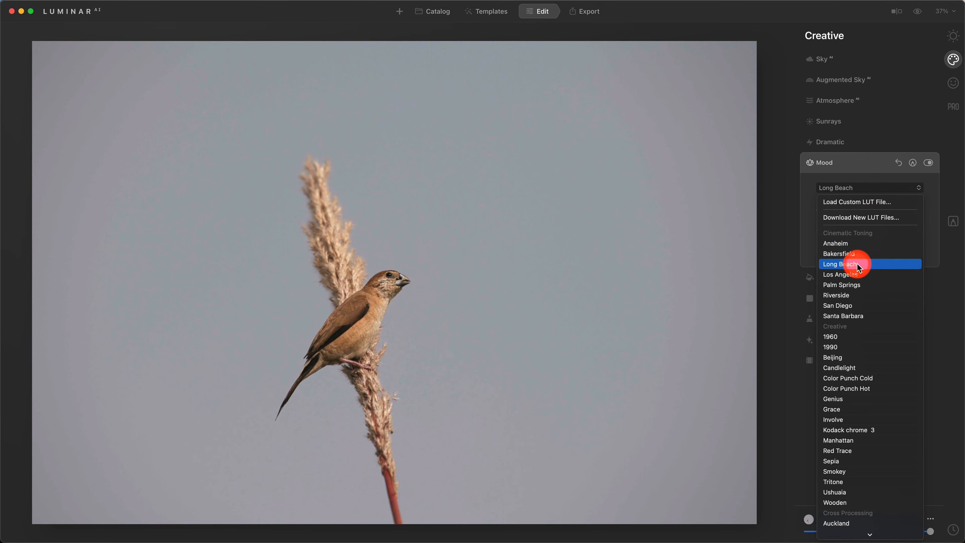
{"action": "left_click", "coordinate": [848, 358]}
Try a higher Highlights Saturation in the Toning tool, and reset the tool.
{"action": "left_click", "coordinate": [827, 277]}
{"action": "left_click_drag", "start_coordinate": [819, 283], "coordinate": [855, 240]}
{"action": "left_click", "coordinate": [898, 185]}
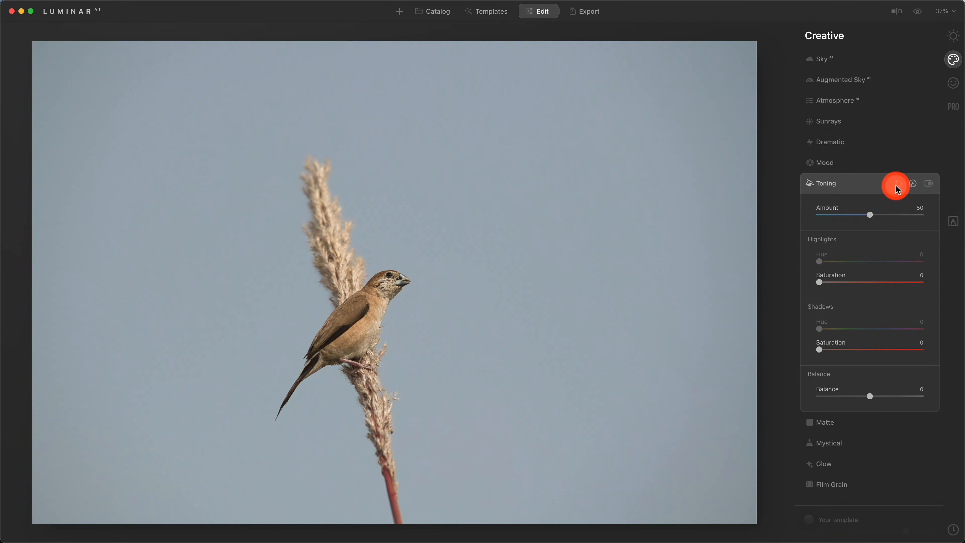
Open the Matte tool's settings.
{"action": "left_click", "coordinate": [829, 423]}
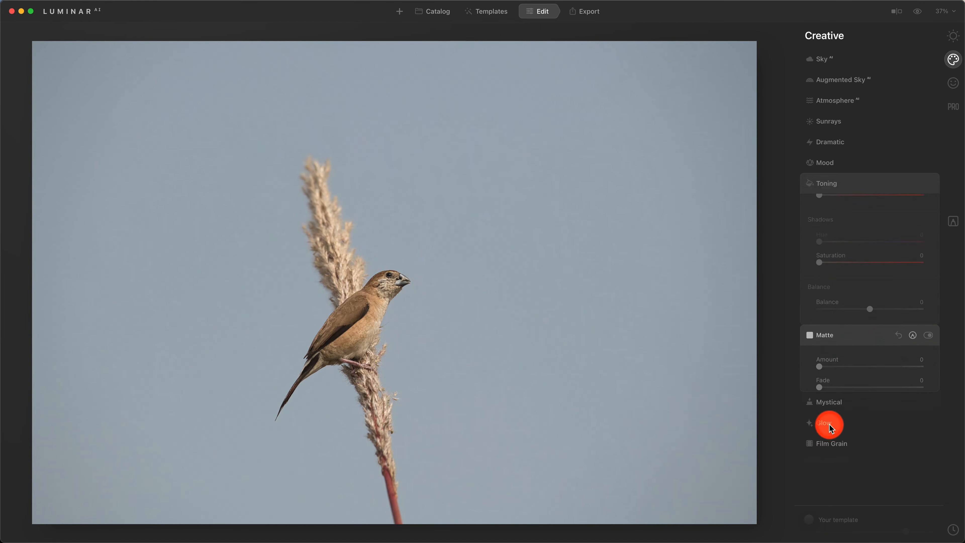